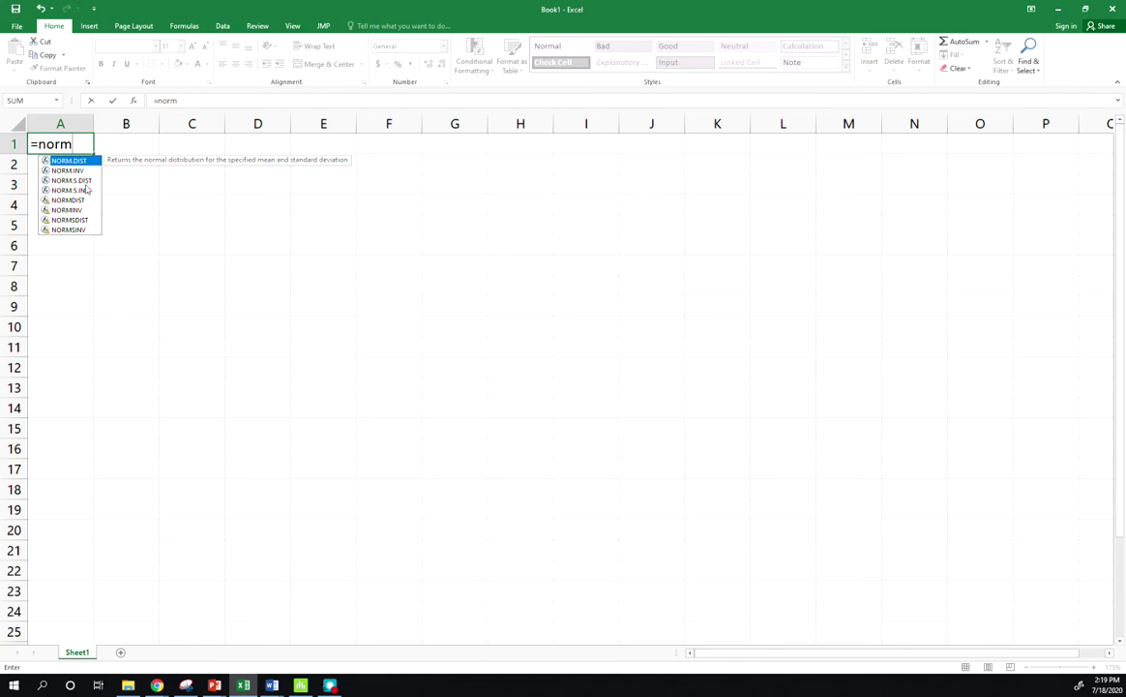
- Enter =NORM.S.DIST(-0.18,1) in cell A1 and widen column A slightly to show more decimals
key(Down)
key(Down)
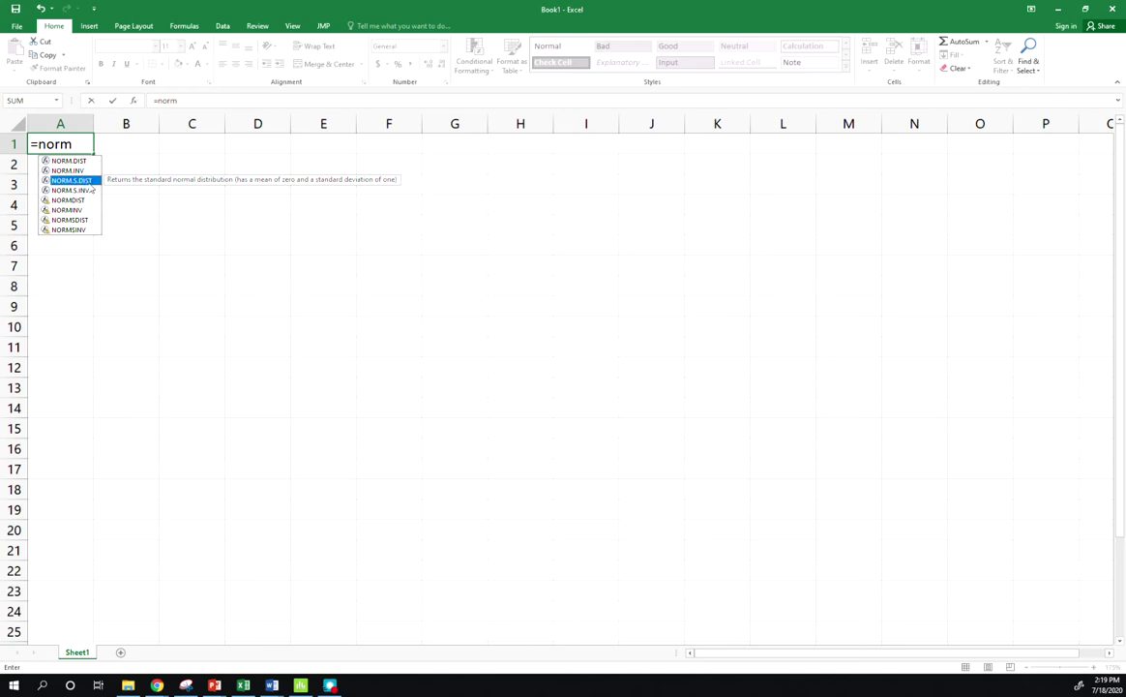
key(Tab)
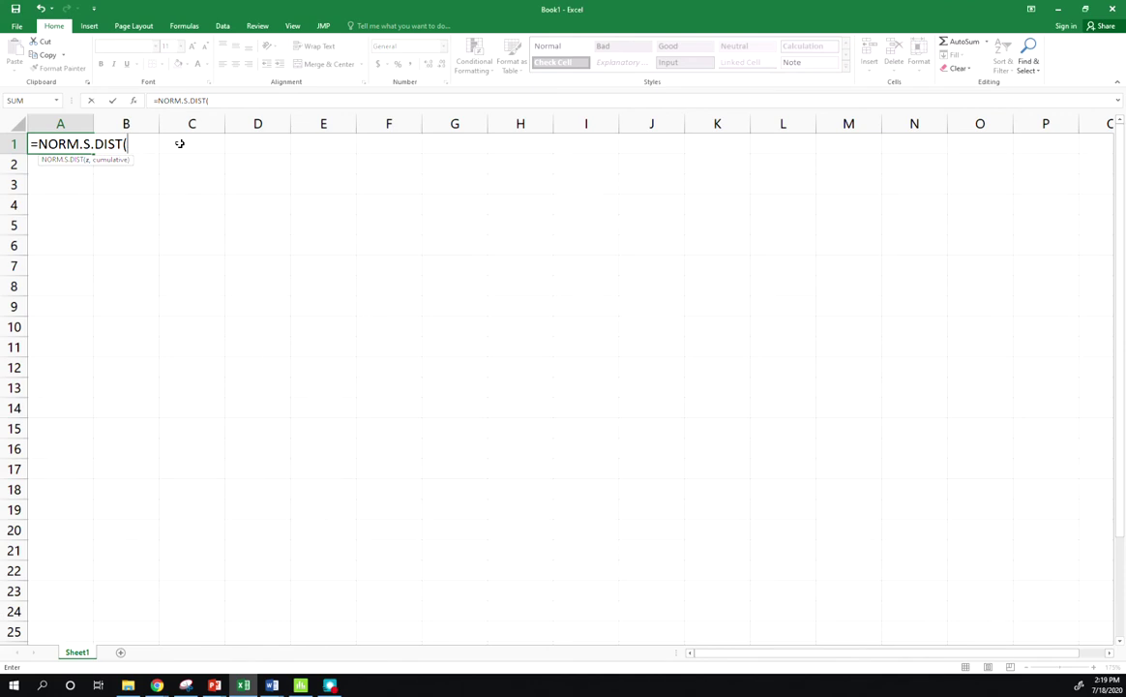
text(-0.18,1))
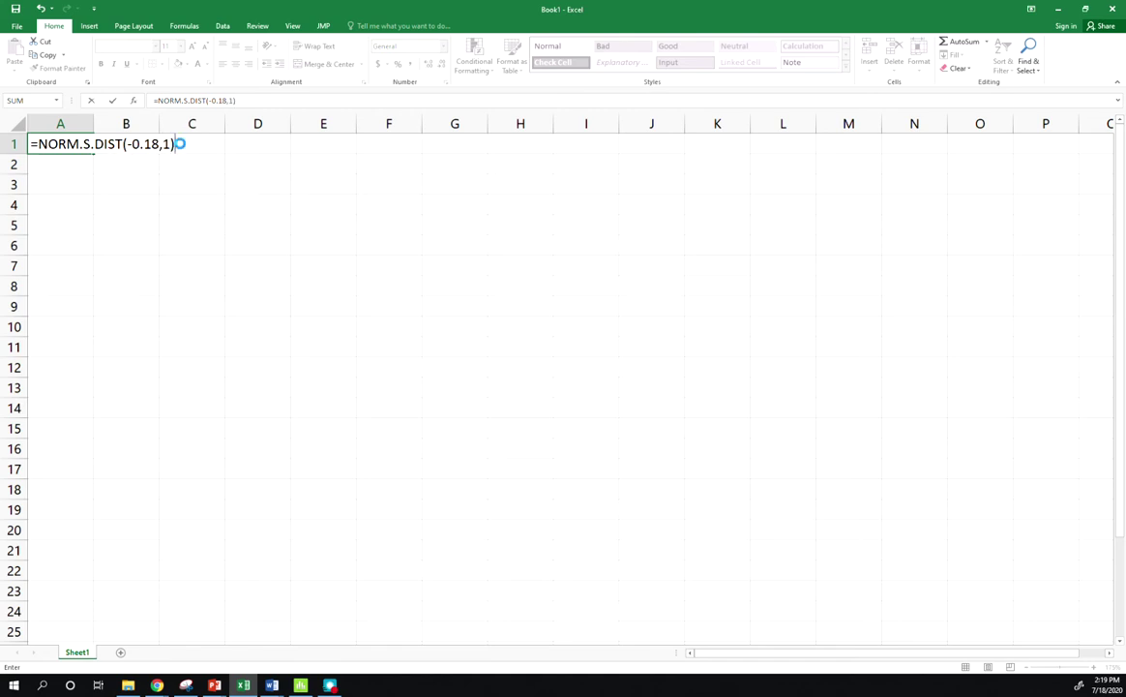
key(Return)
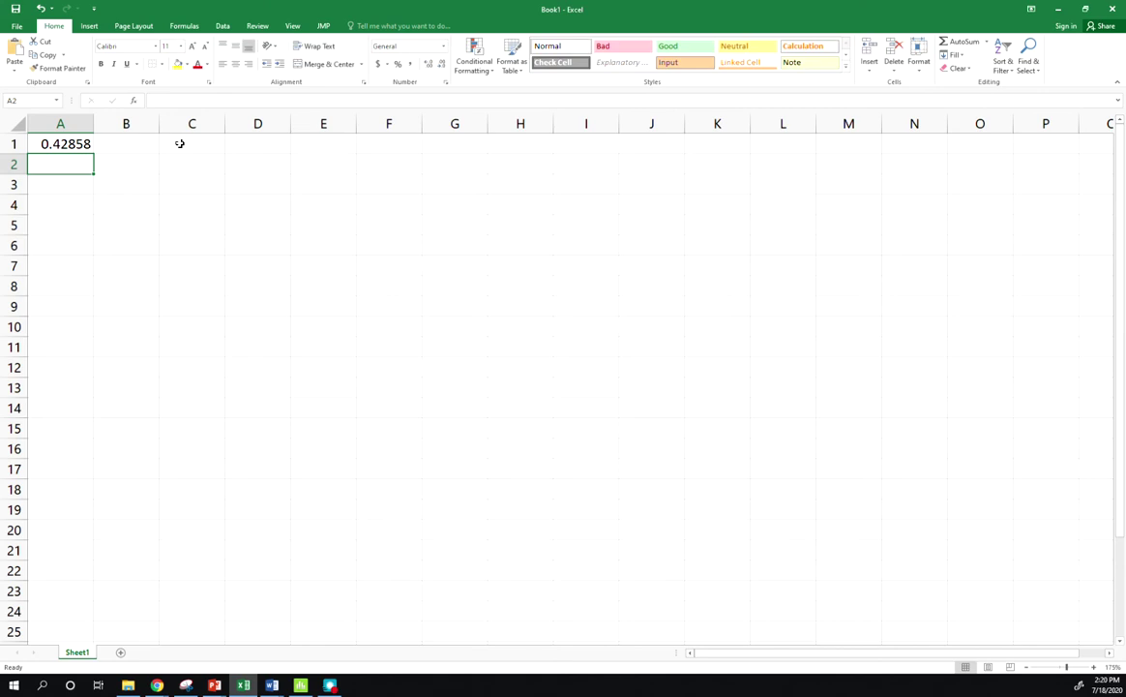
drag(93, 126, 107, 128)
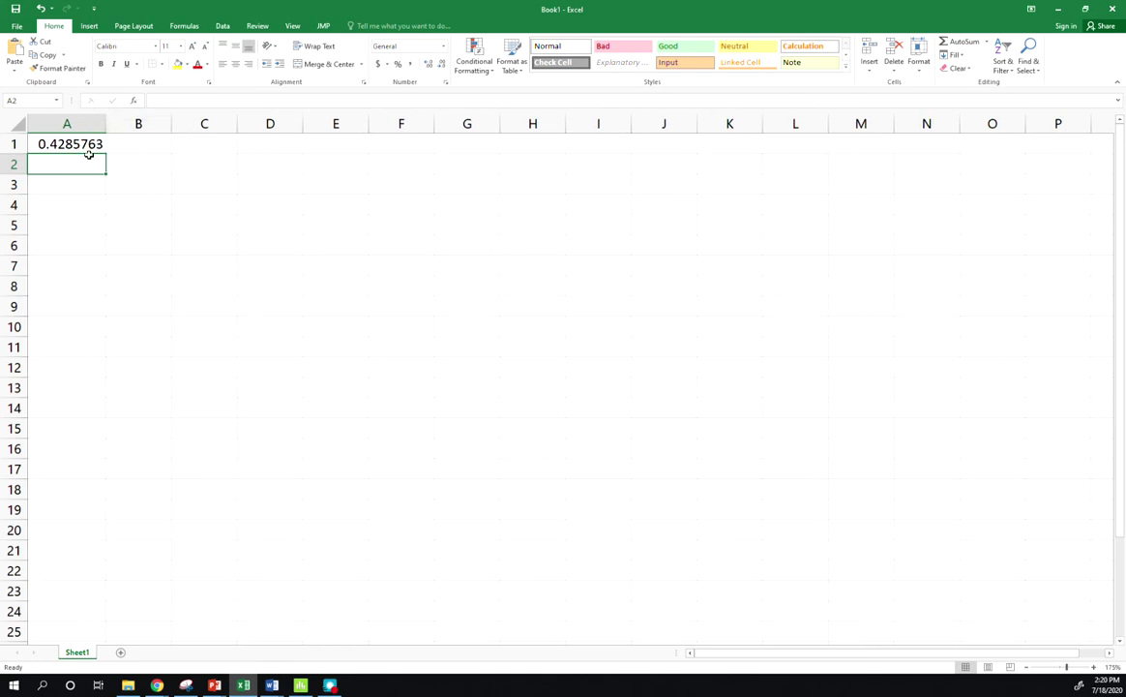
- Switch to Minitab and create a single-view probability distribution plot of a Normal distribution with mean 0.0 and standard deviation 1.0
key(alt+Tab)
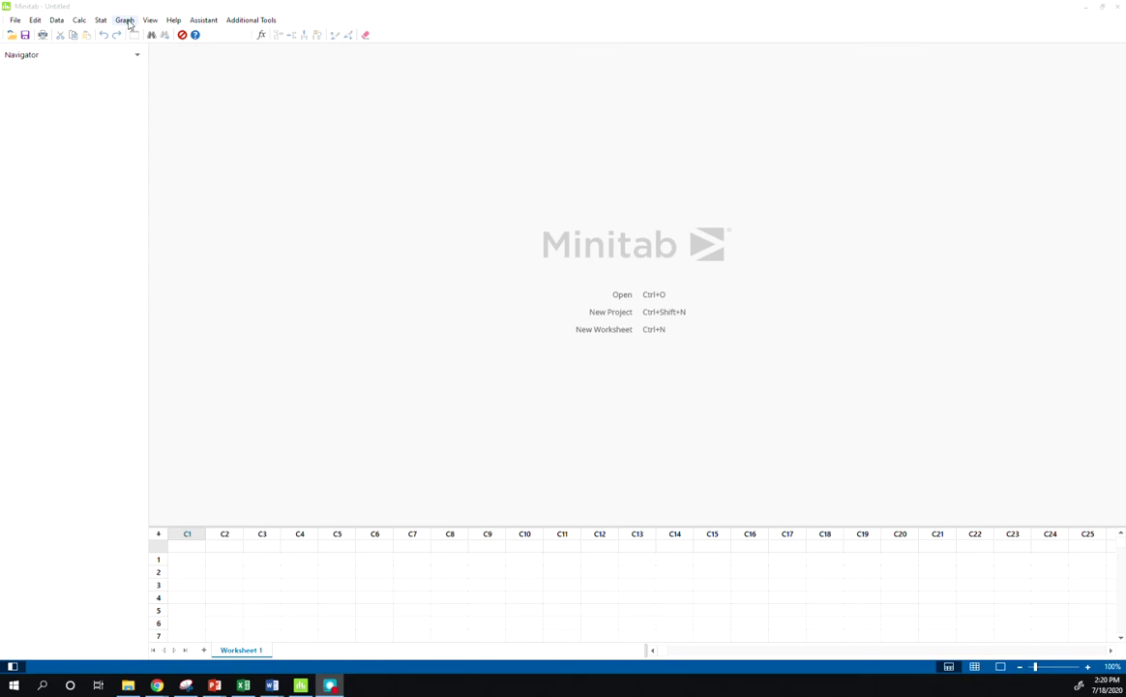
click(125, 20)
click(155, 152)
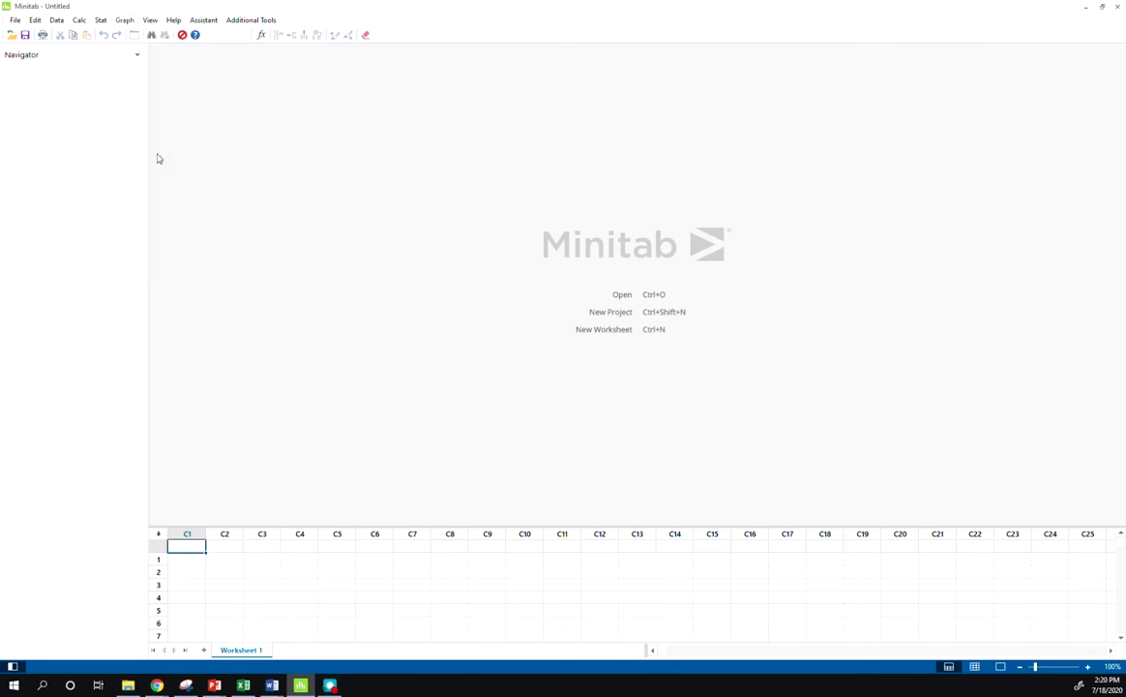
click(569, 380)
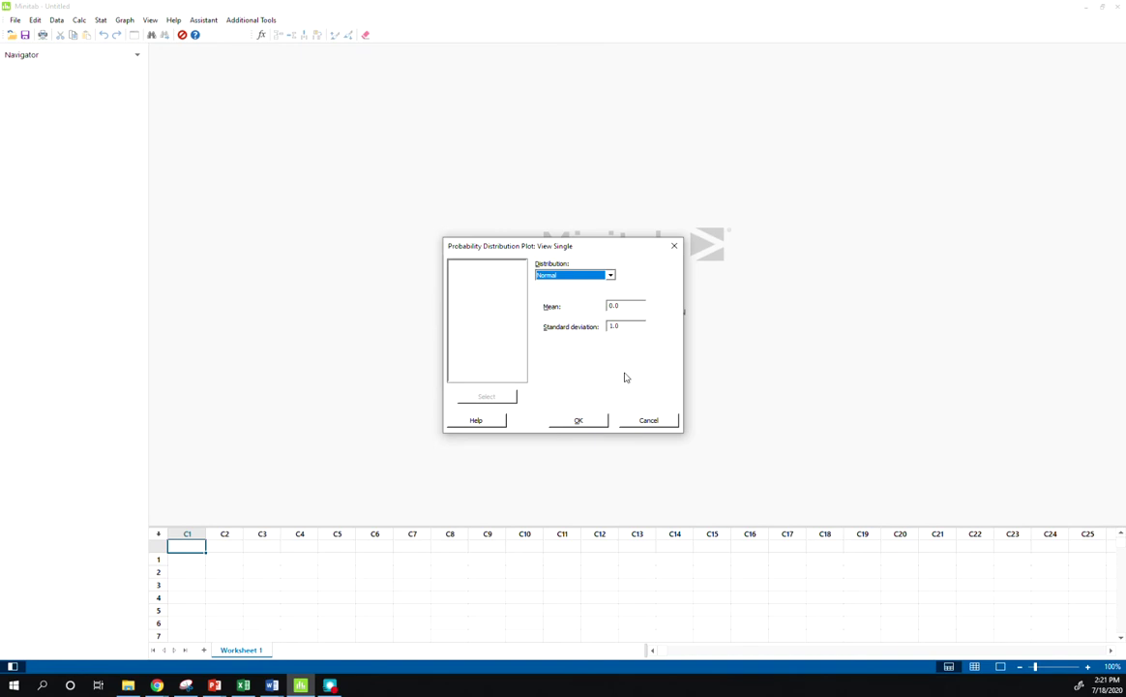
click(579, 420)
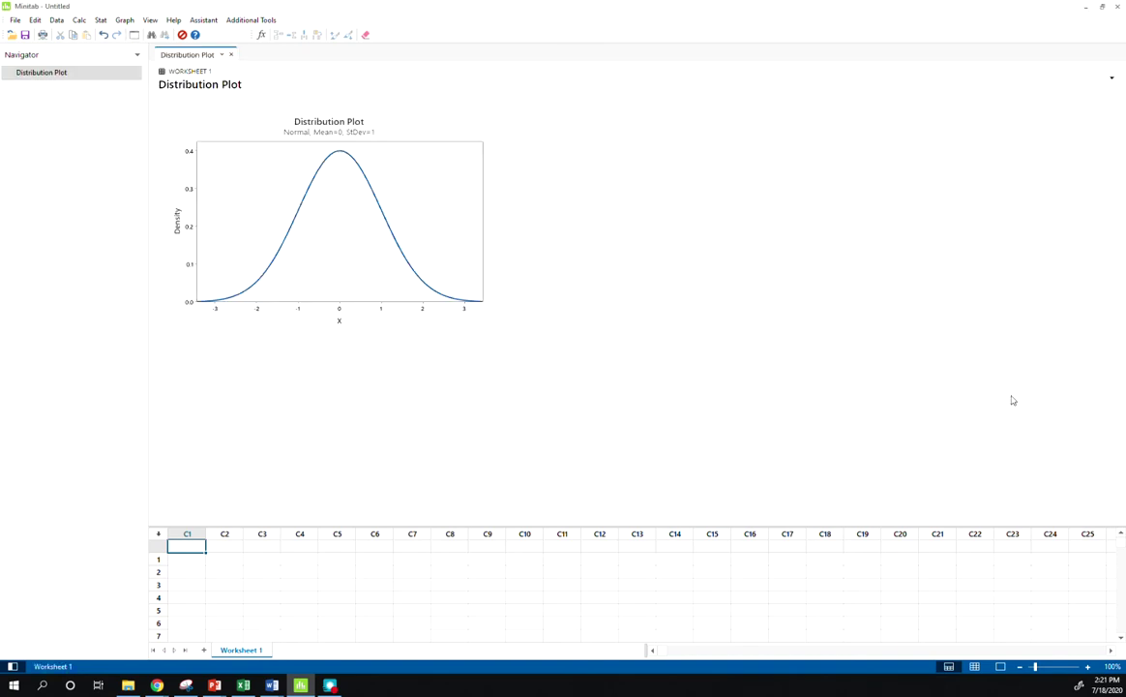
- Edit the distribution plot's curve to shade the left tail, defined by an X value of -0.18
double_click(365, 180)
double_click(538, 244)
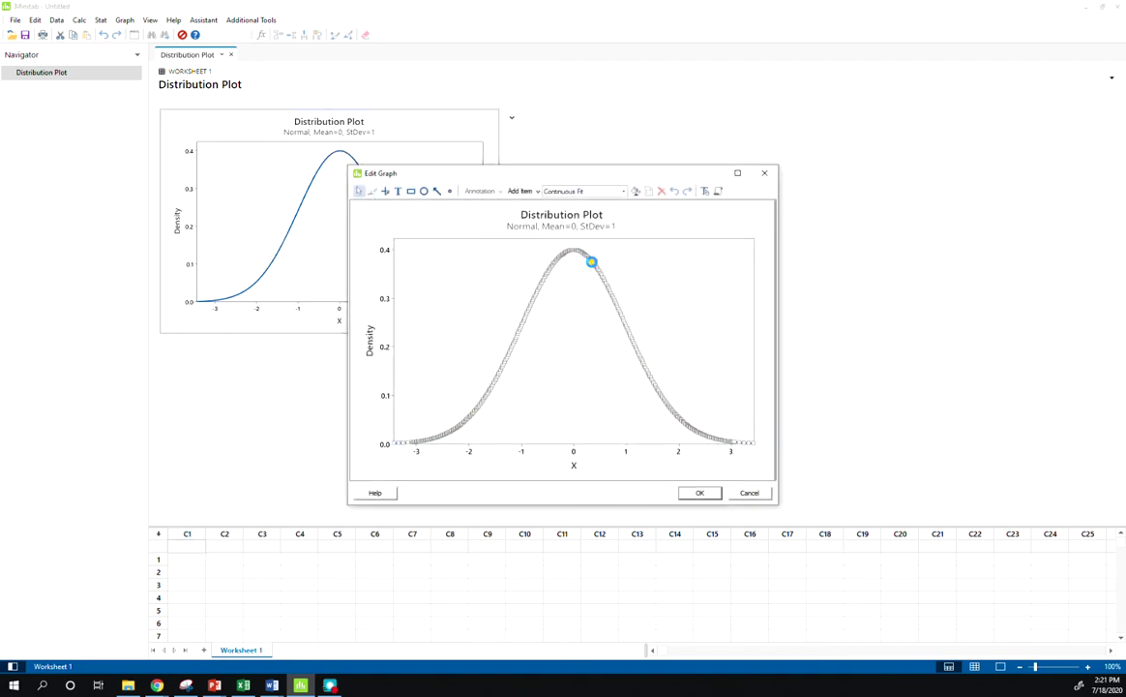
click(497, 255)
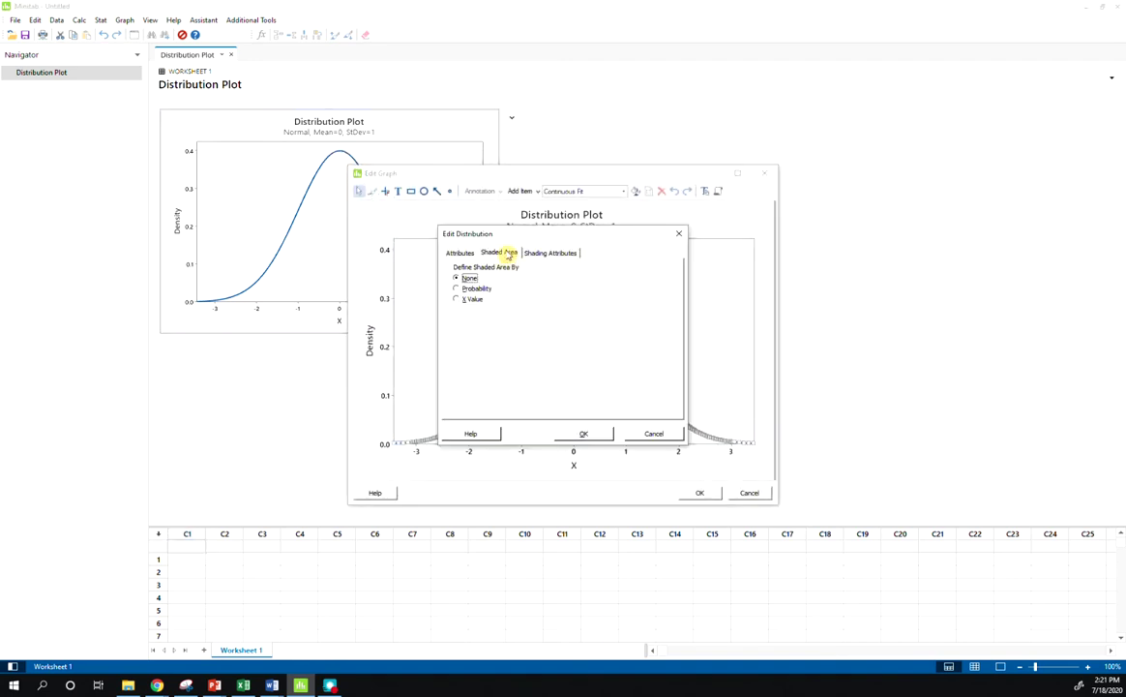
click(473, 299)
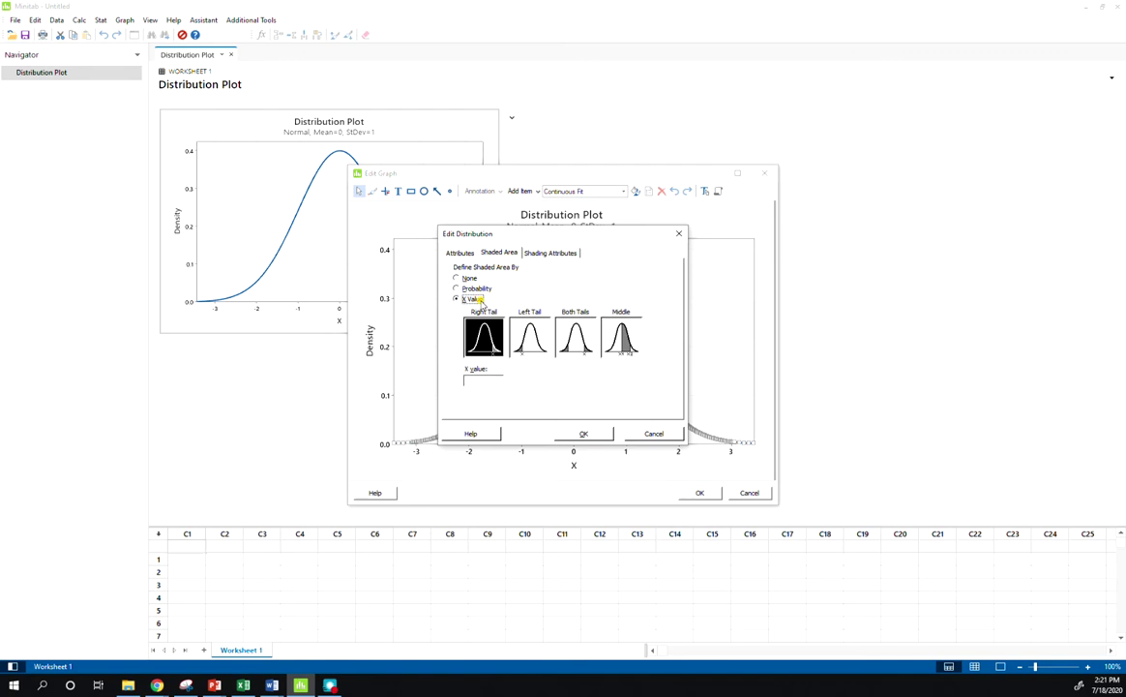
click(531, 341)
click(495, 382)
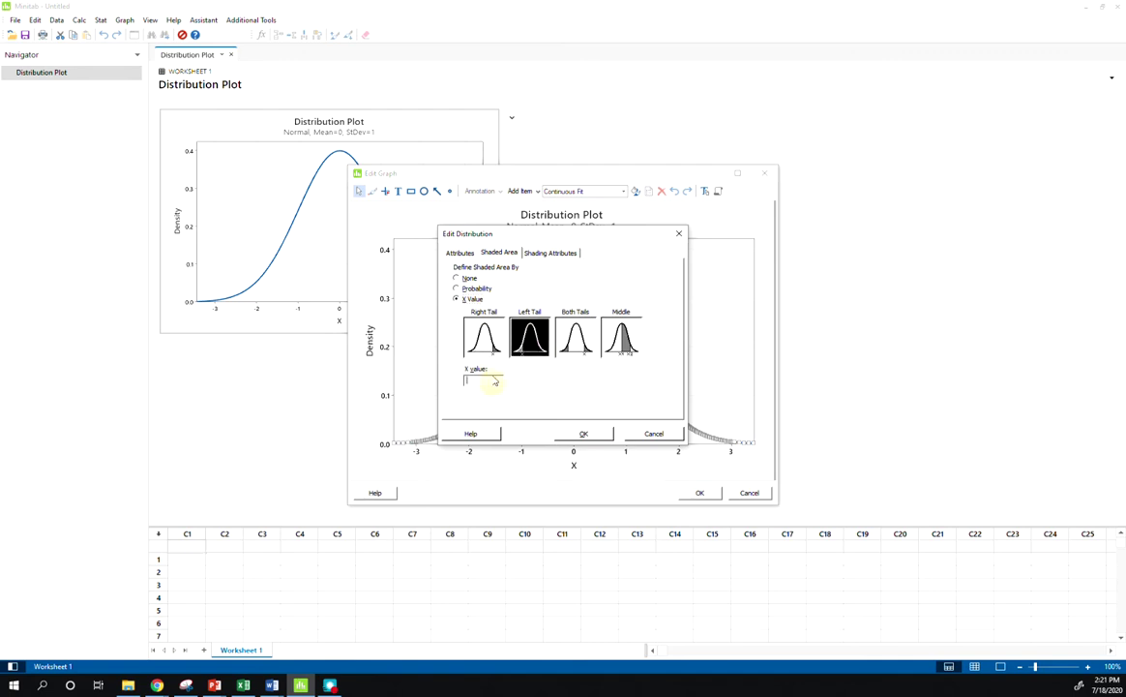
text(-0.18)
key(Return)
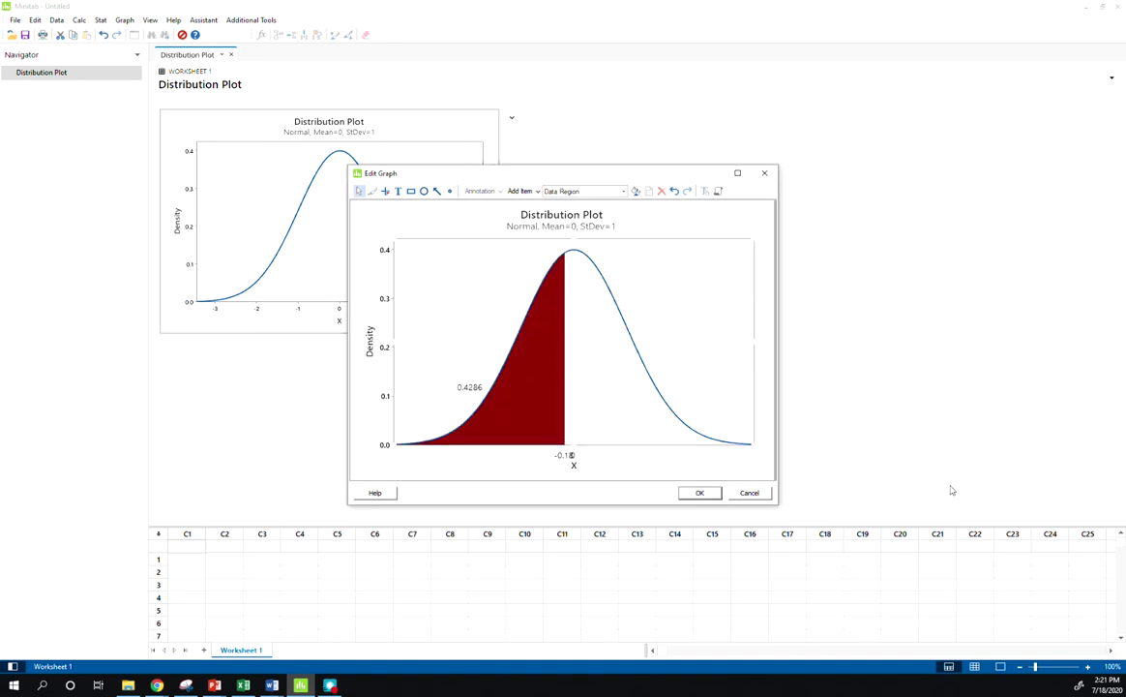
key(alt+Tab)
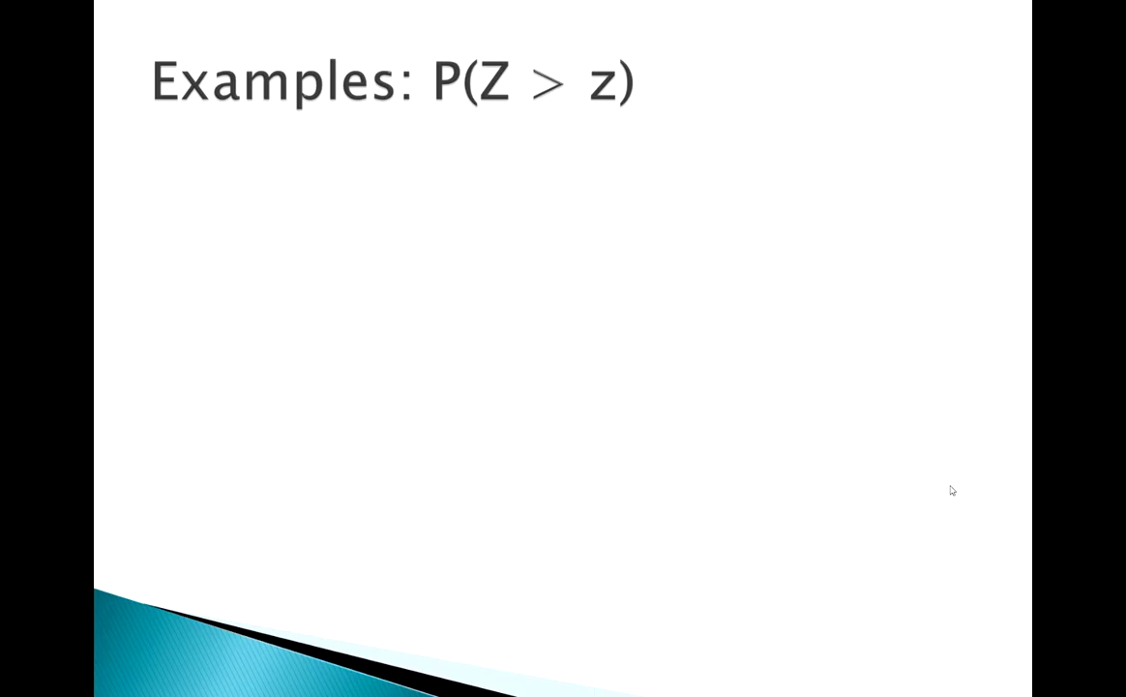
click(952, 491)
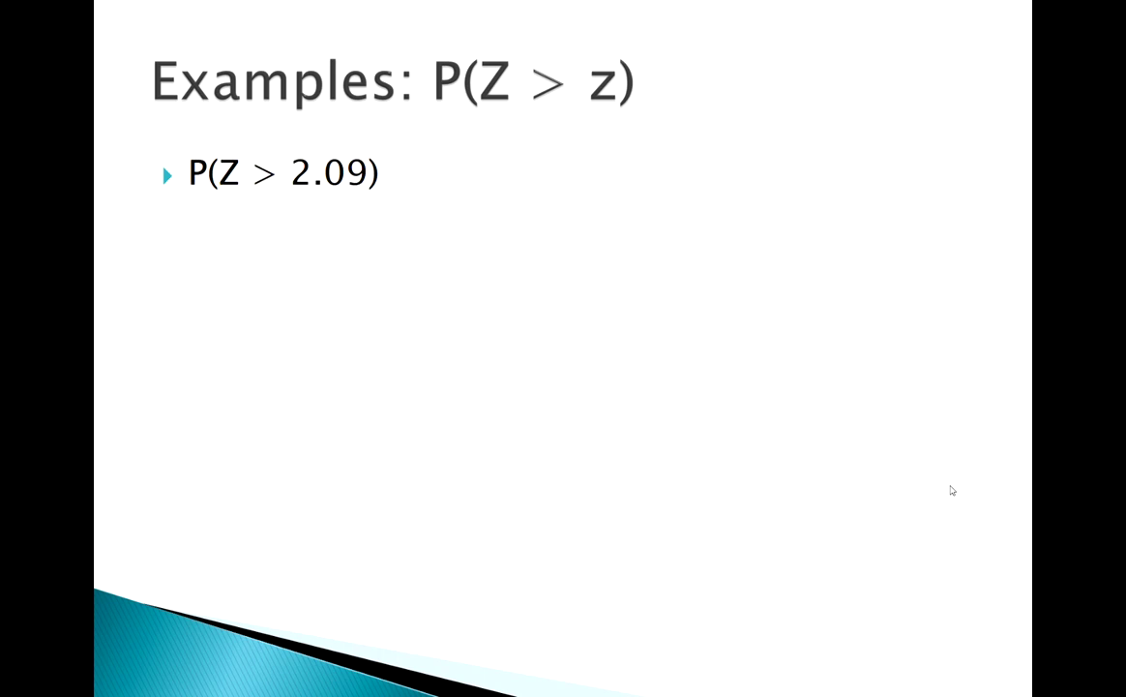
click(952, 491)
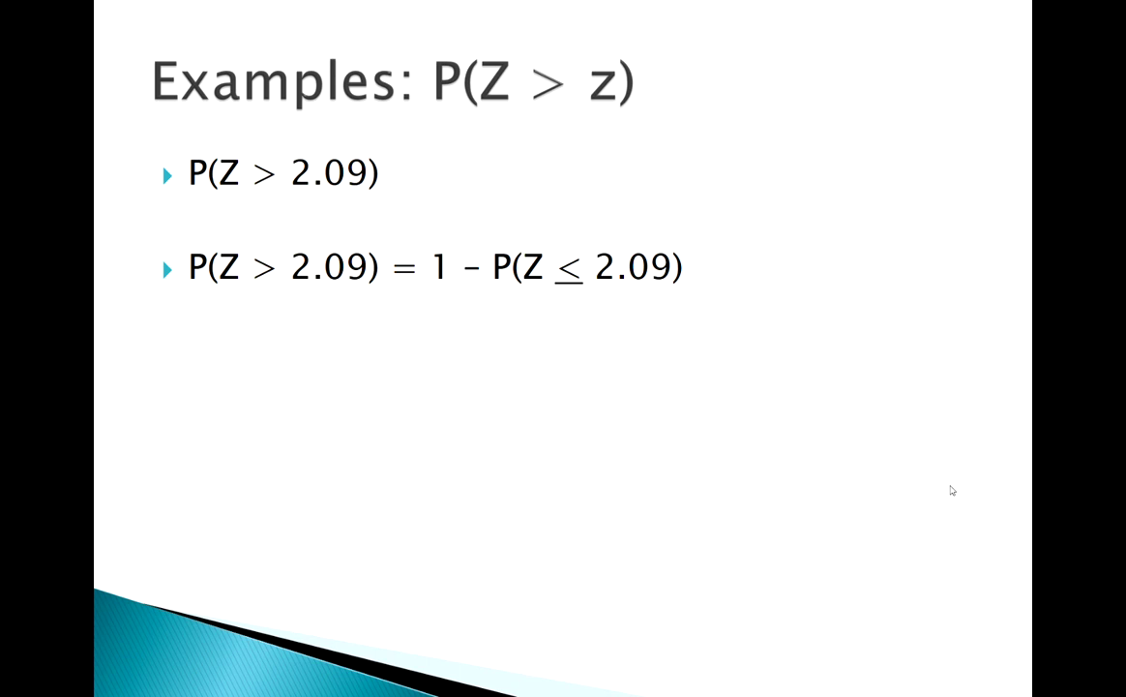
click(952, 491)
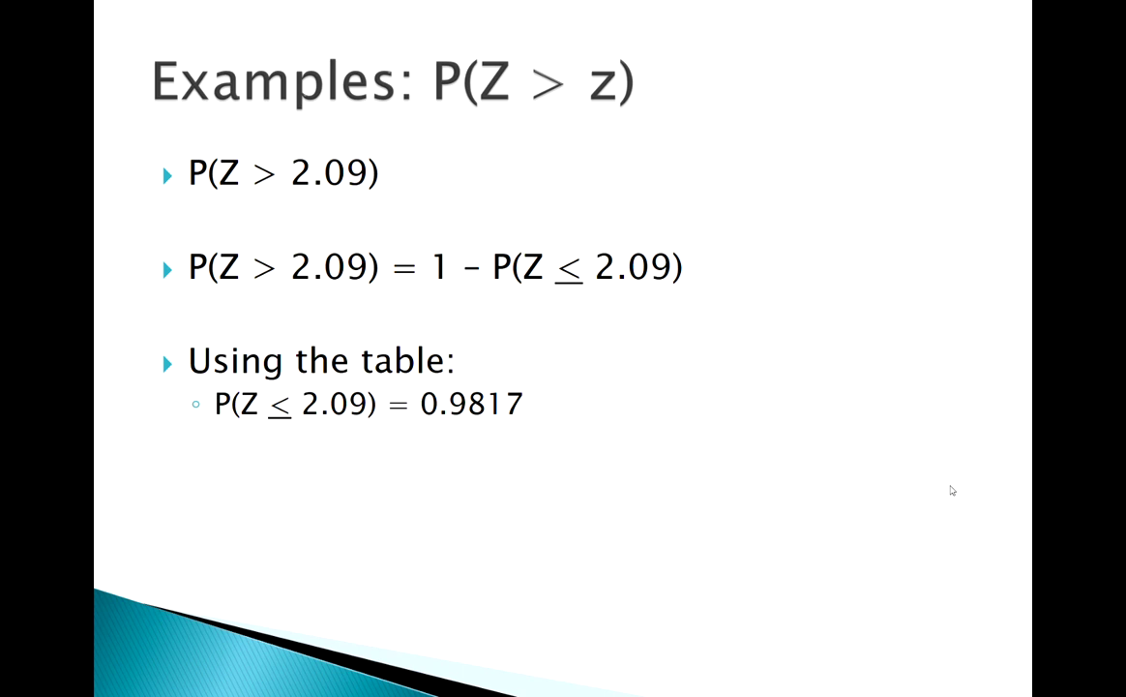
- Switch to the statistics PDF in Chrome and look up the Positive Z table entry for z = 2.09, row 2.0, column 0.09
key(alt+Tab)
scroll(891, 439, up, 3)
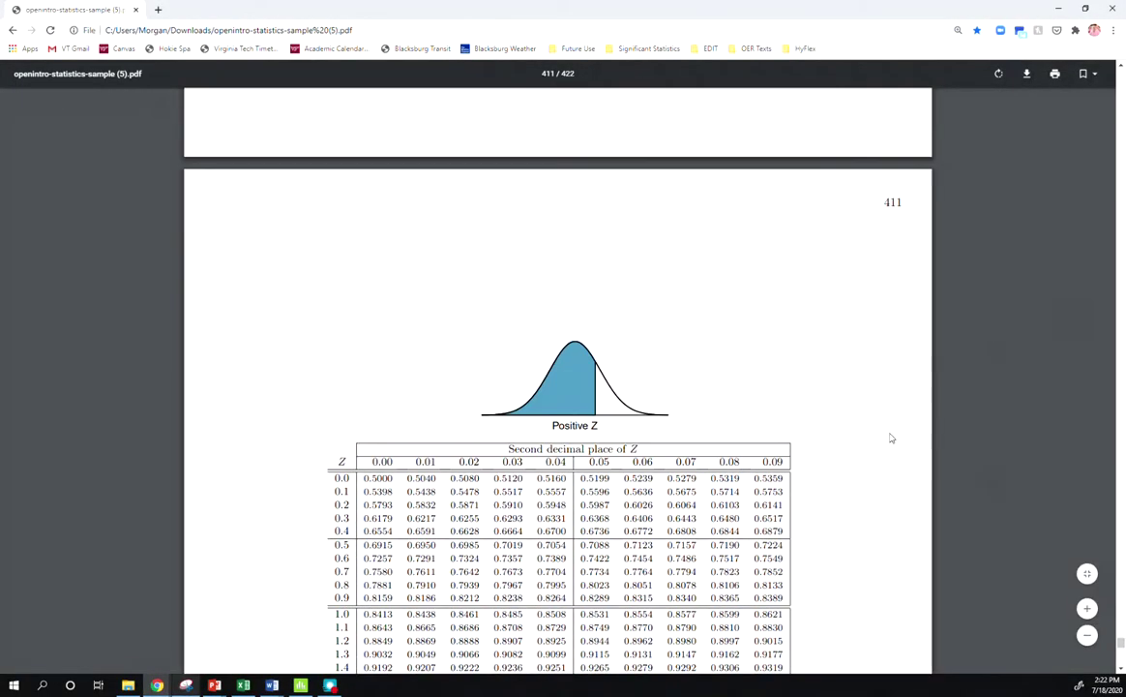
scroll(876, 439, down, 2)
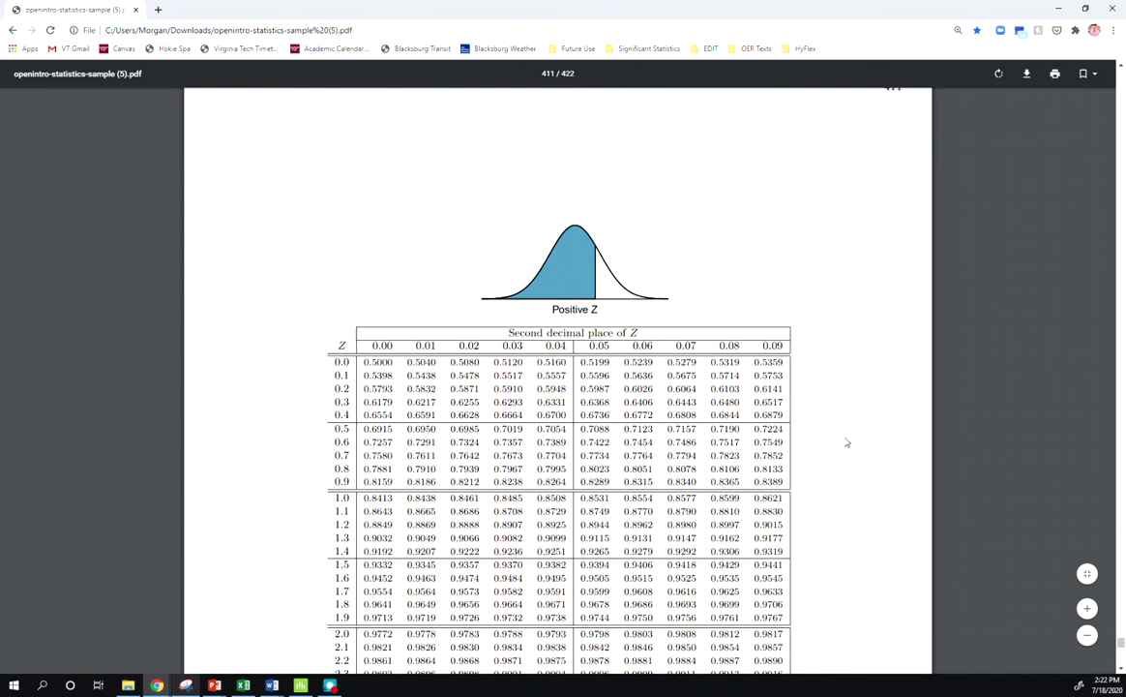
scroll(851, 441, down, 1)
scroll(842, 441, down, 2)
scroll(838, 440, up, 2)
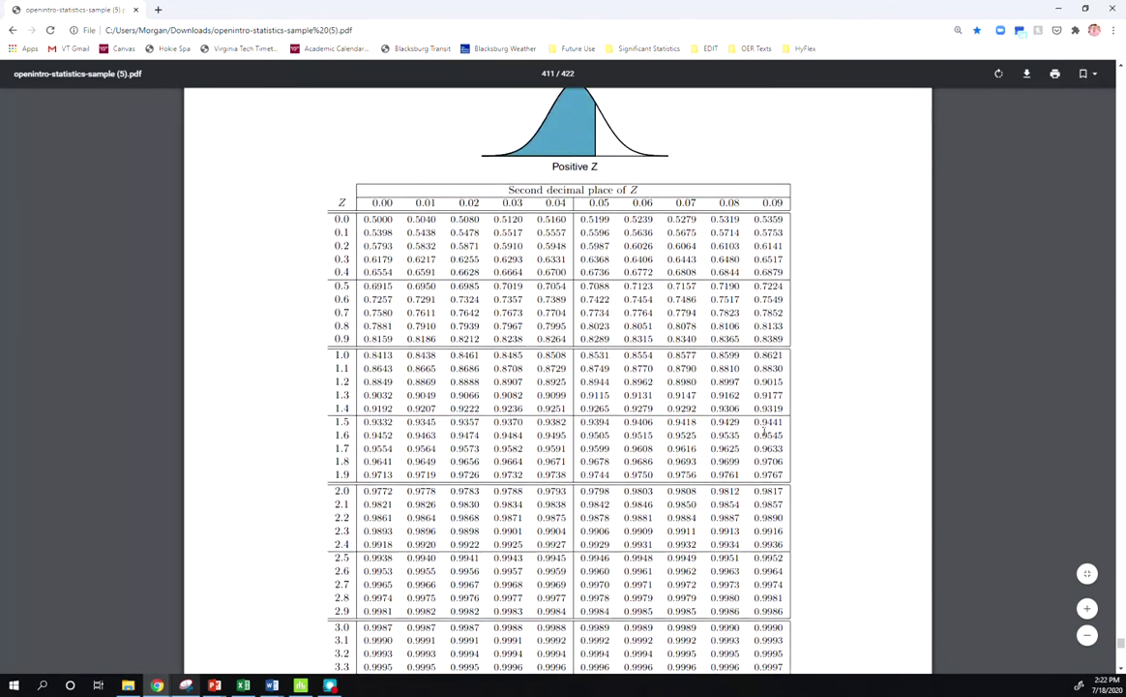
double_click(344, 519)
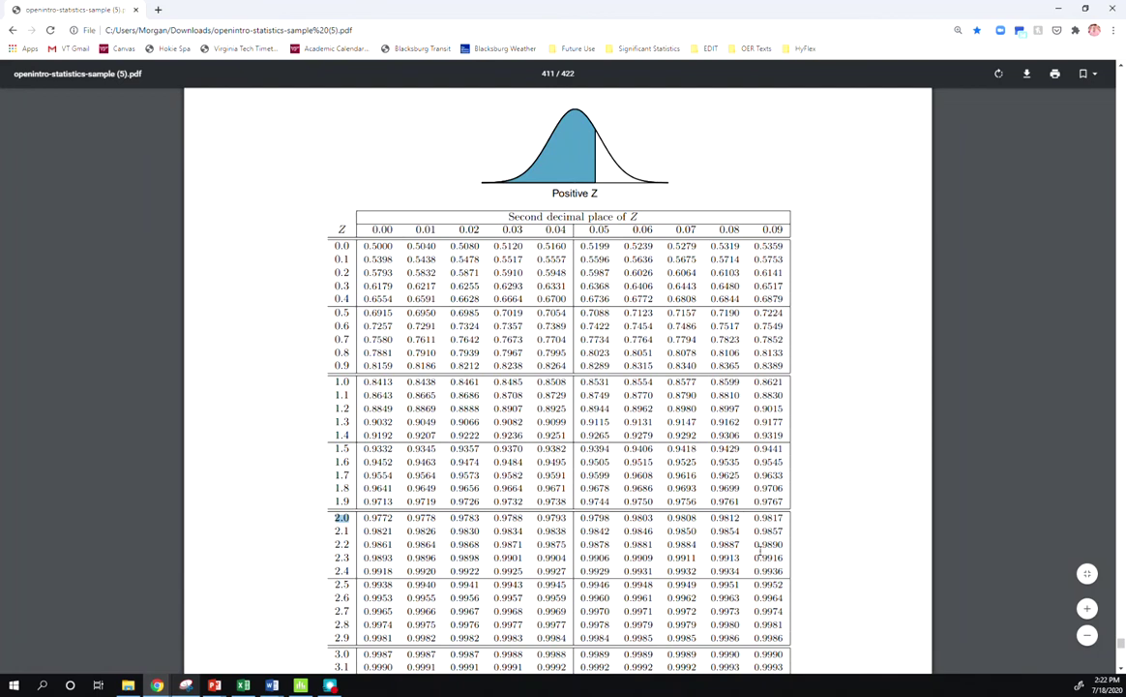
drag(754, 520, 786, 519)
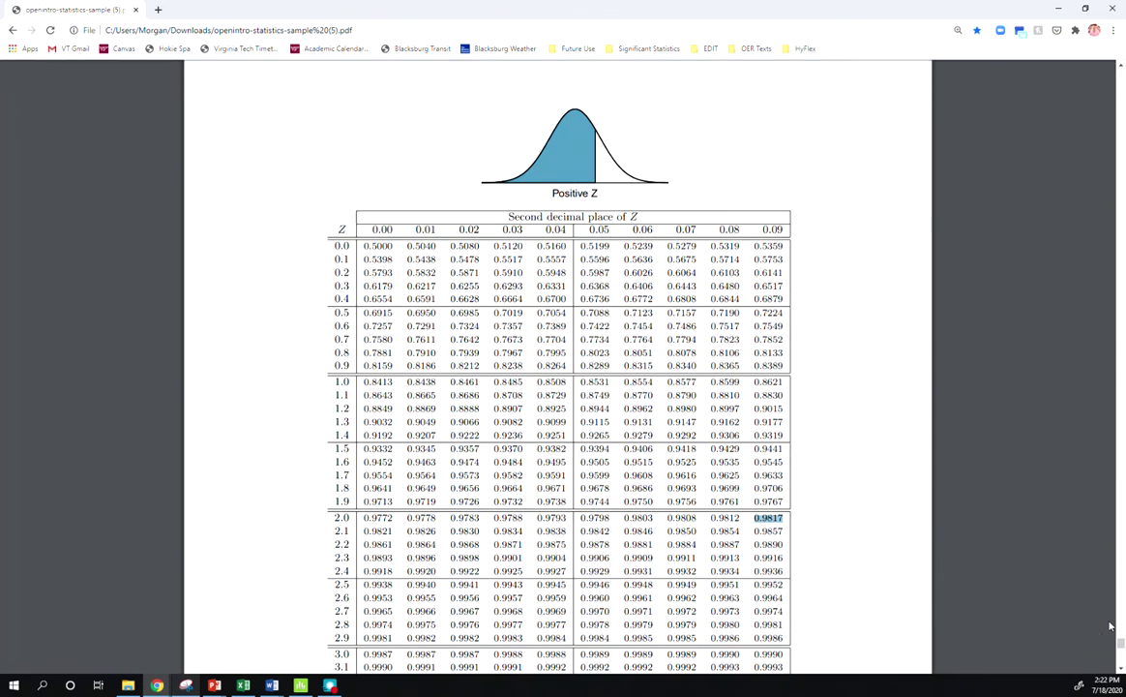
- Switch to Excel and enter the right-tail formula =1-NORM.S.DIST(2.09,1) in cell A1
key(alt+Tab)
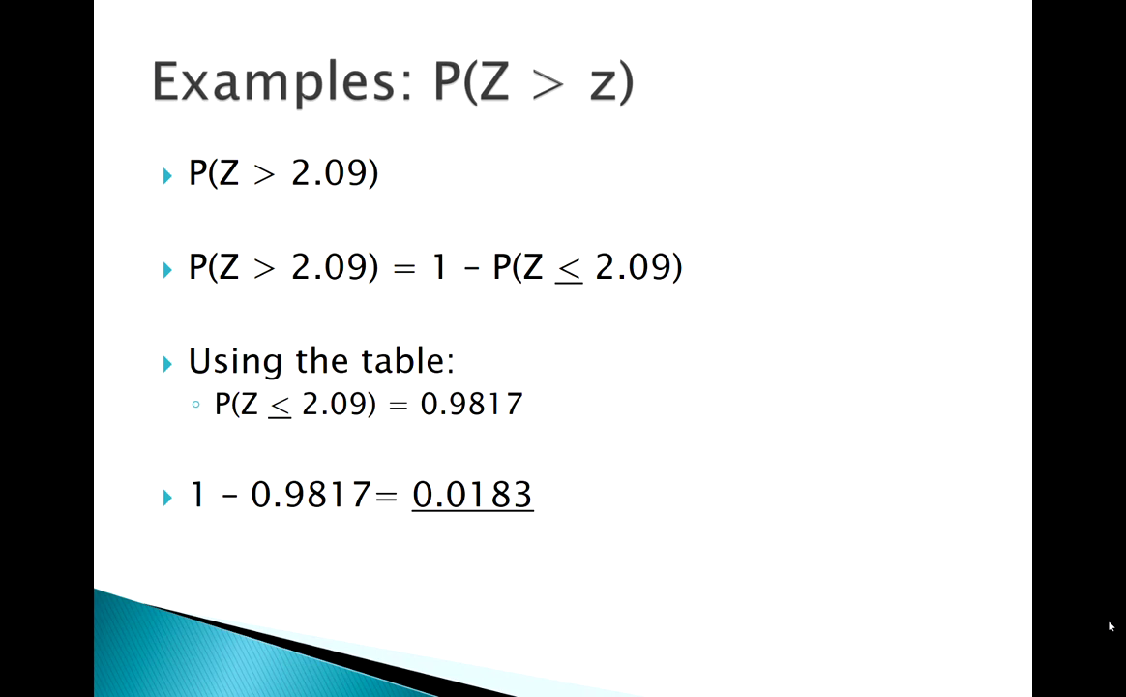
key(alt+Tab)
click(101, 141)
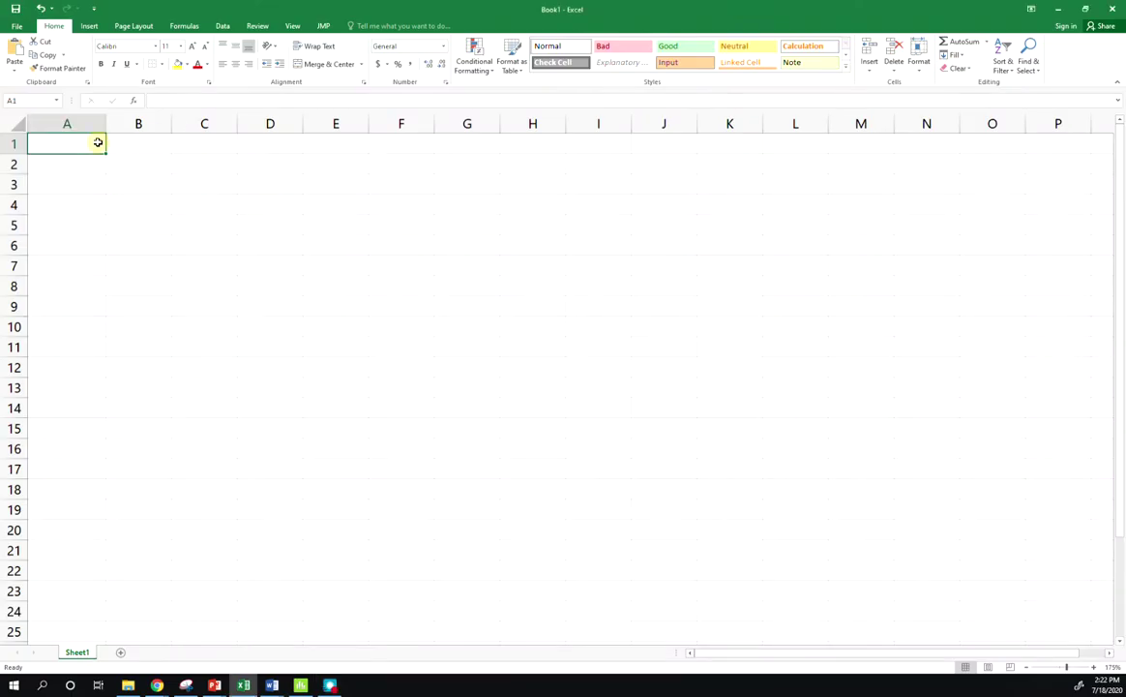
text(=)
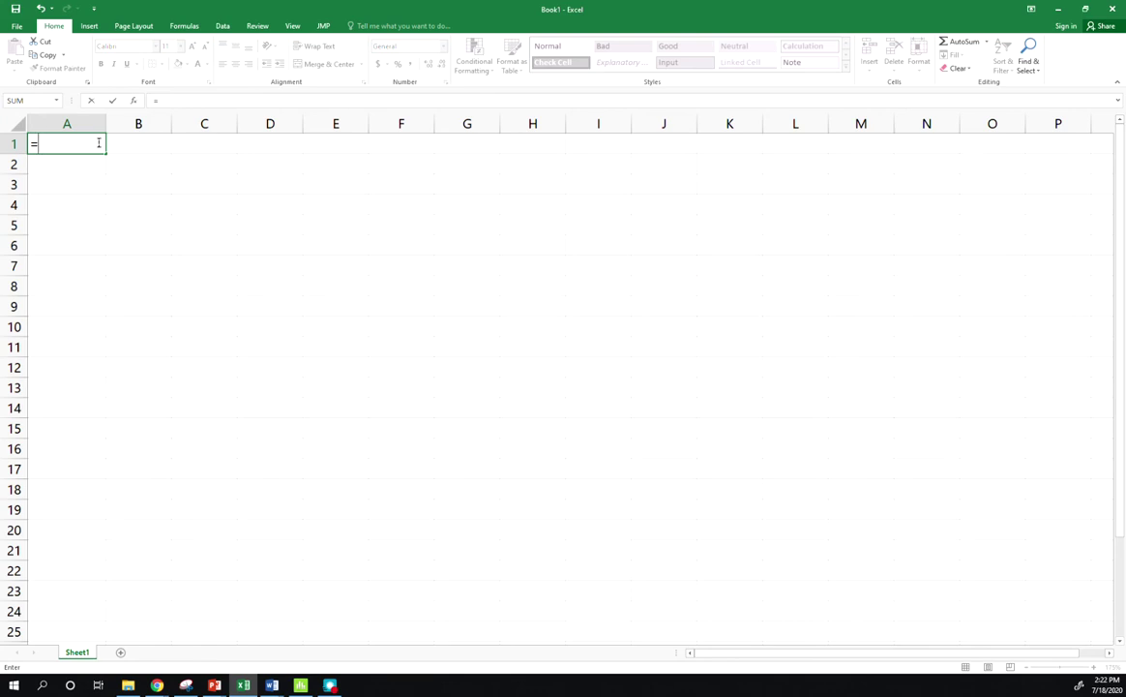
text(no)
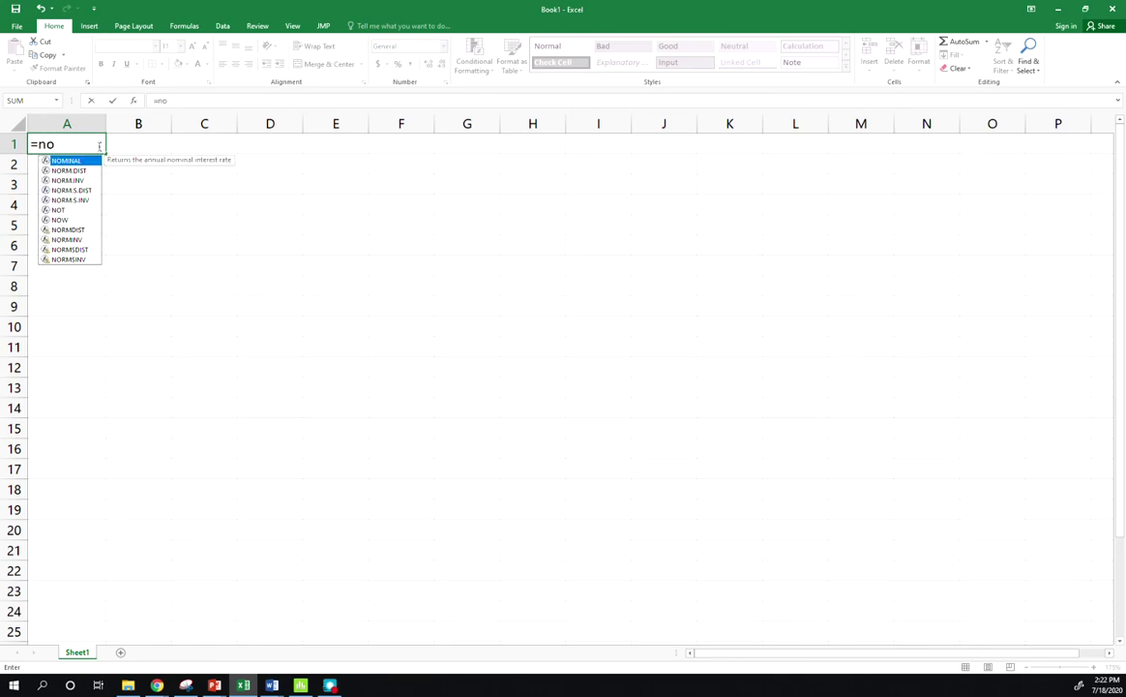
double_click(70, 190)
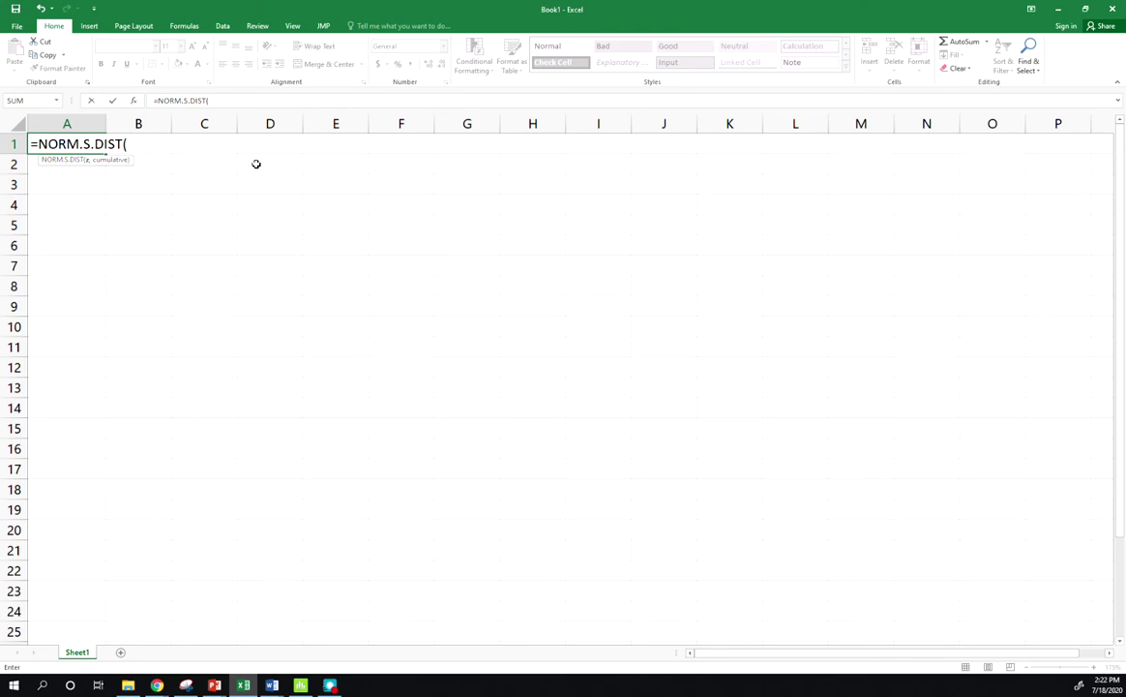
text(2.09,1))
click(88, 150)
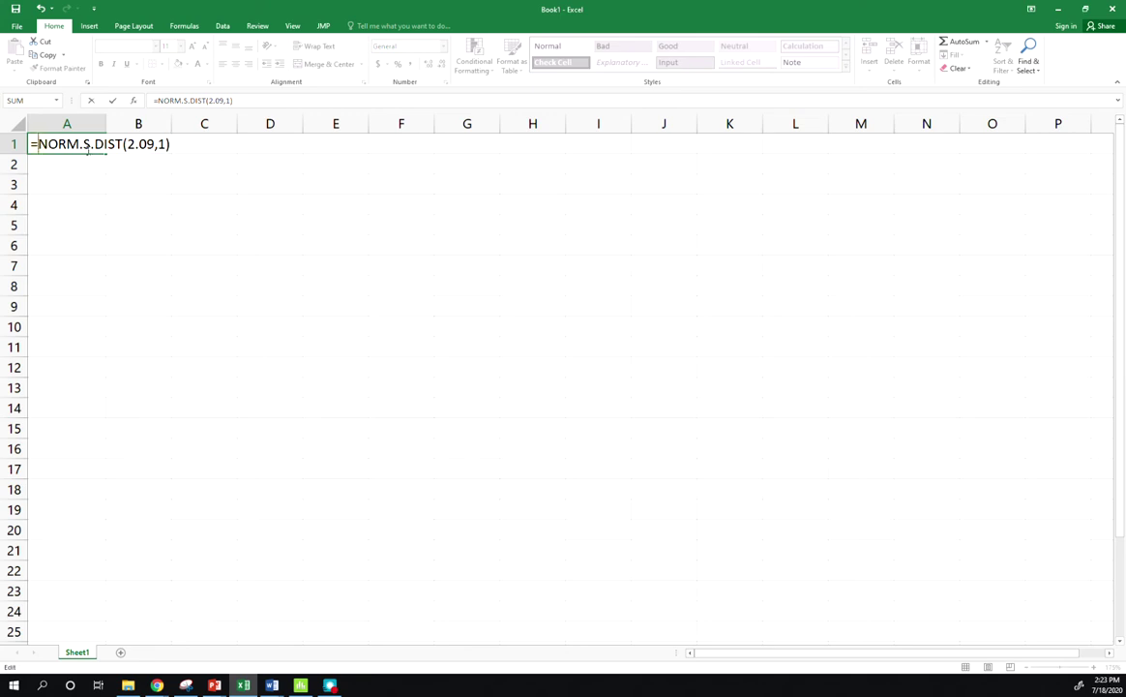
text(1-)
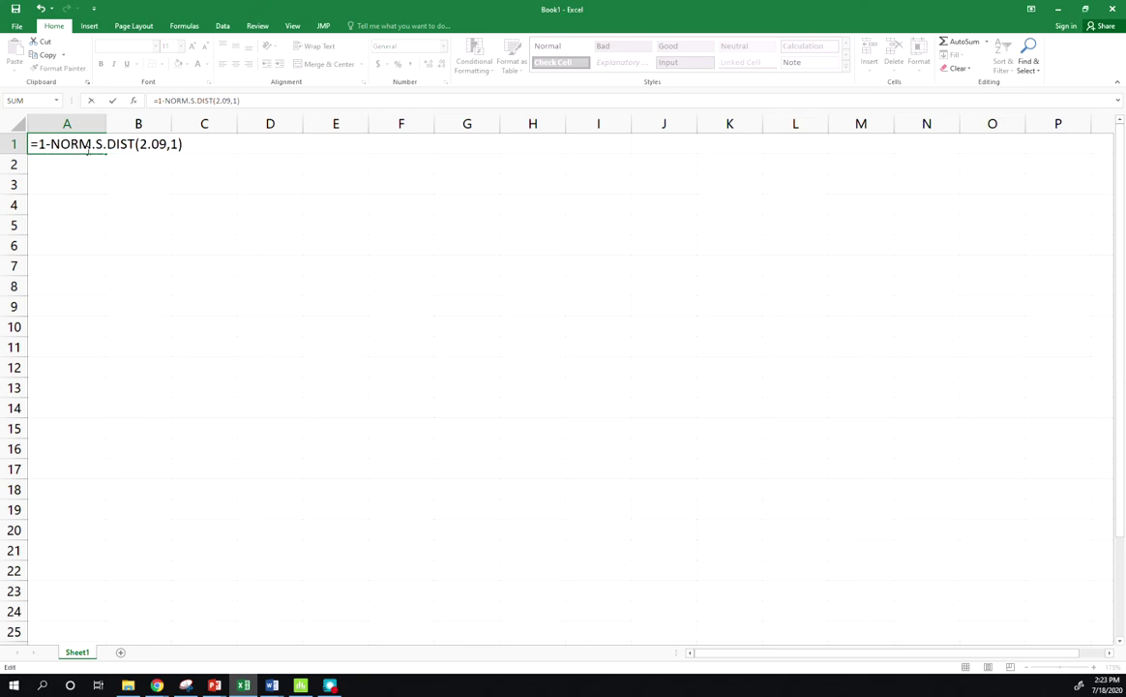
key(Return)
click(87, 147)
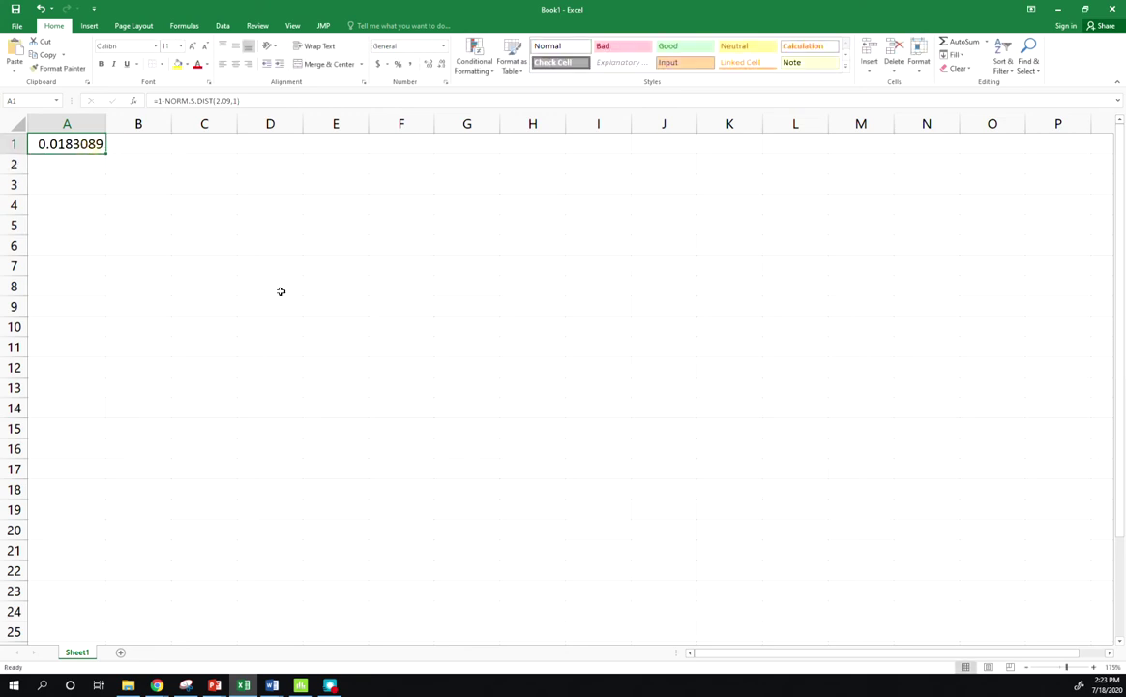
- Switch to Minitab and change the distribution curve's shaded area to the right tail with an X value of 2.09
click(301, 685)
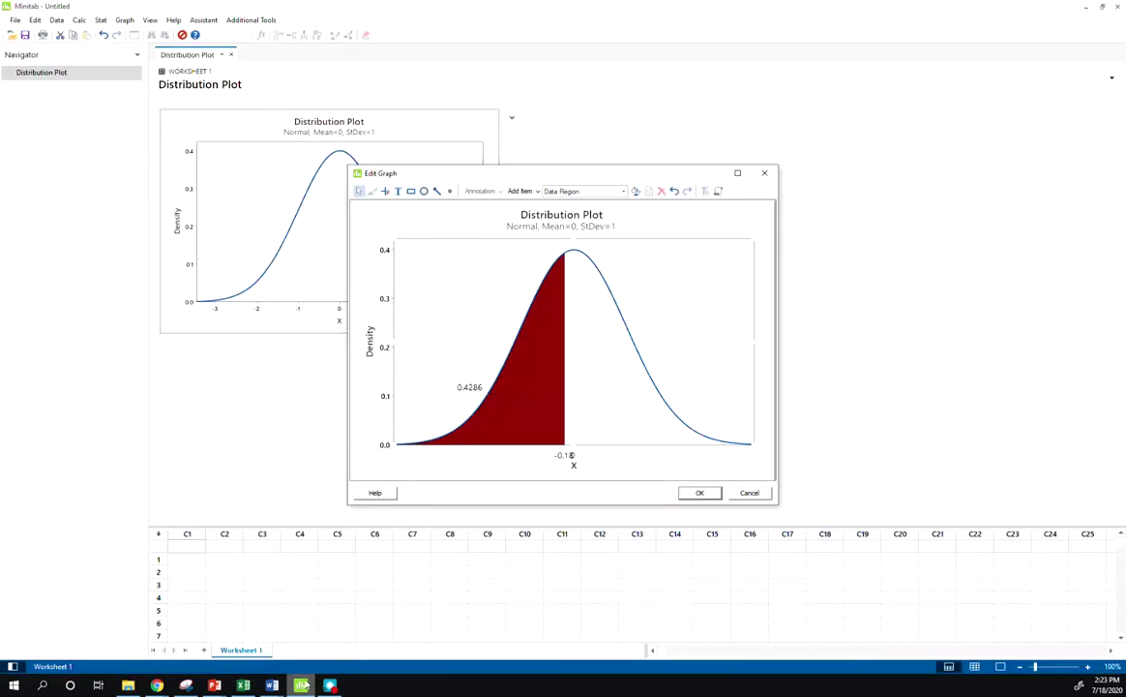
click(629, 334)
double_click(629, 334)
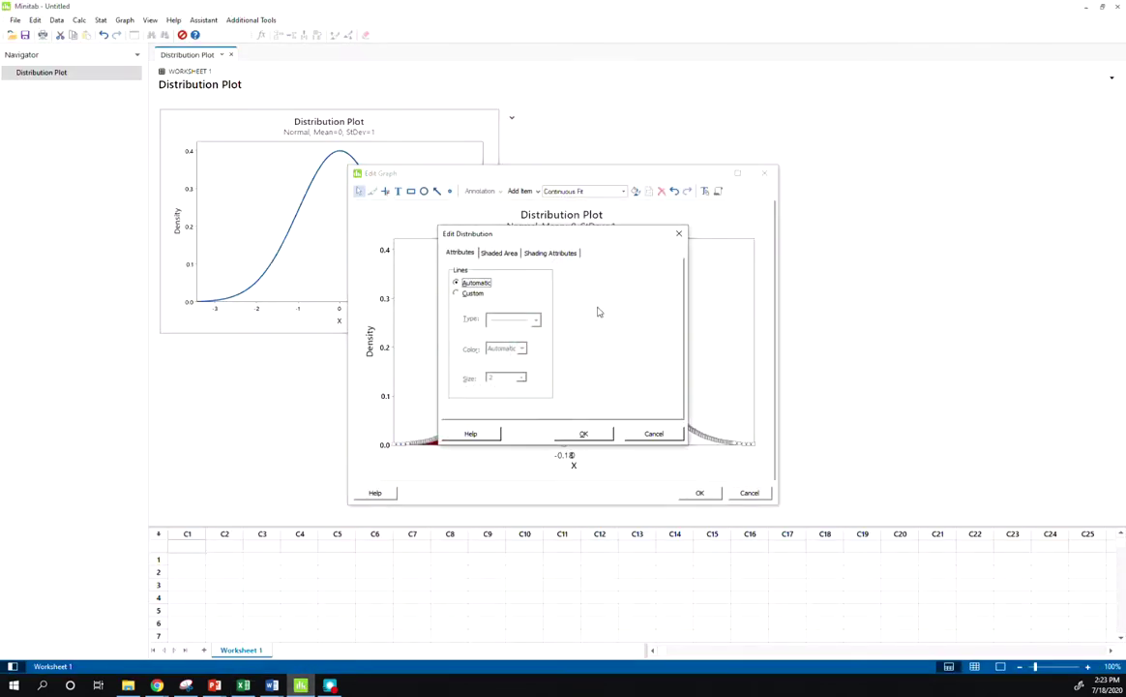
click(498, 252)
click(482, 337)
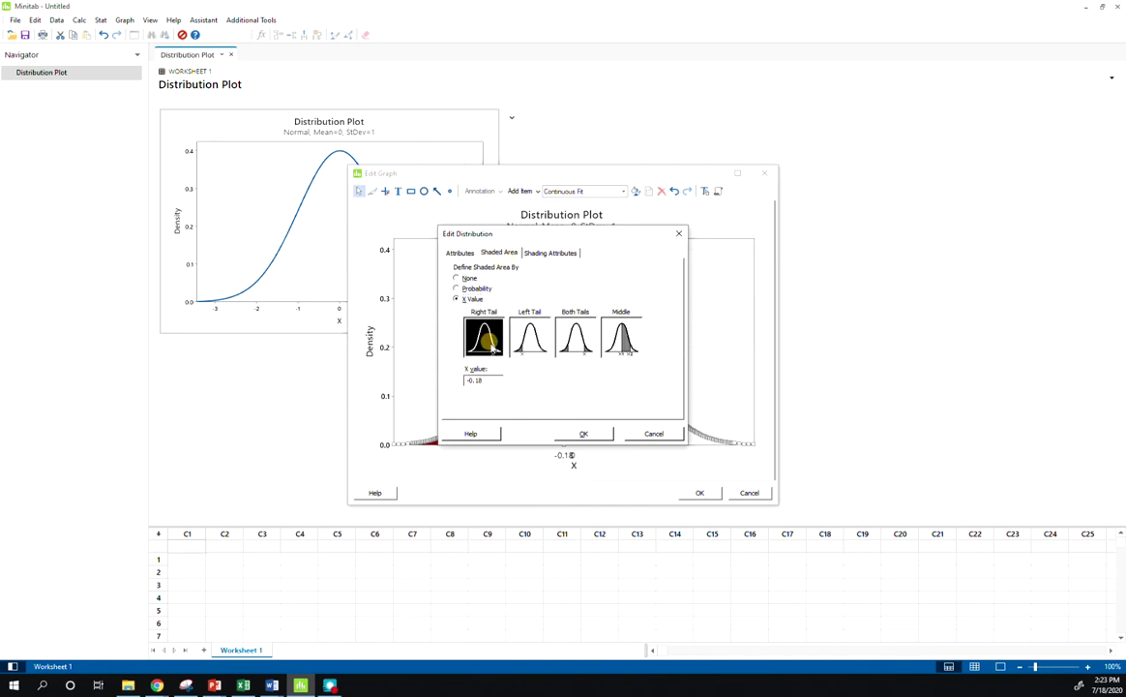
key(BackSpace)
key(BackSpace)
key(BackSpace)
key(BackSpace)
key(BackSpace)
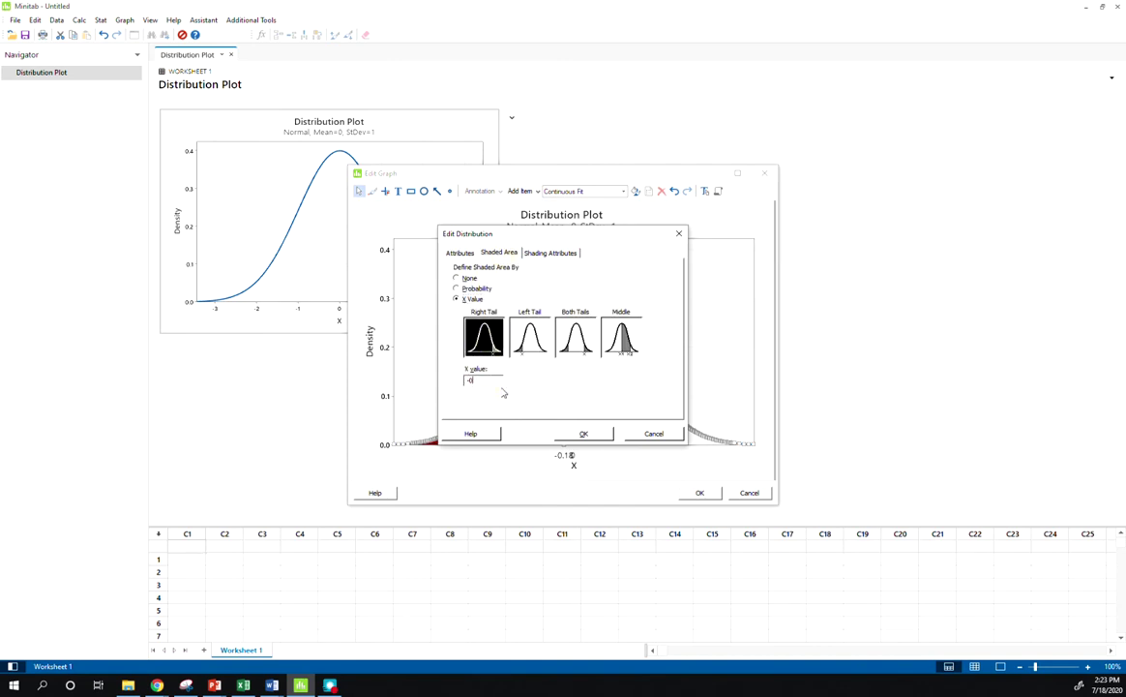
text(2.09)
key(Return)
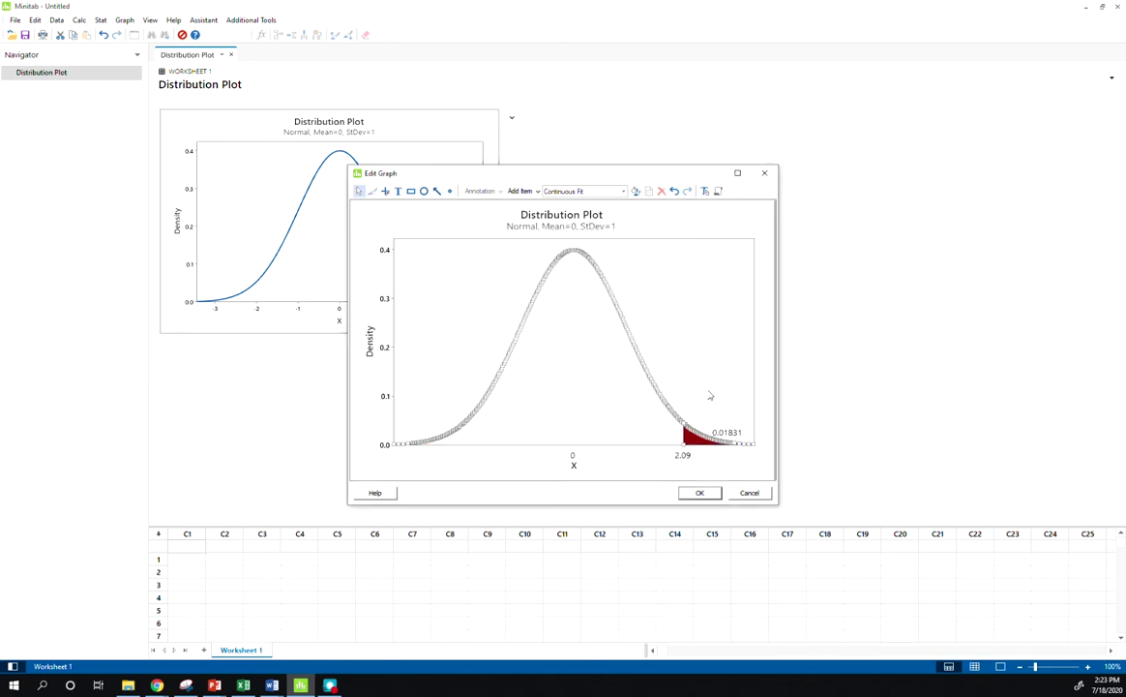
click(716, 387)
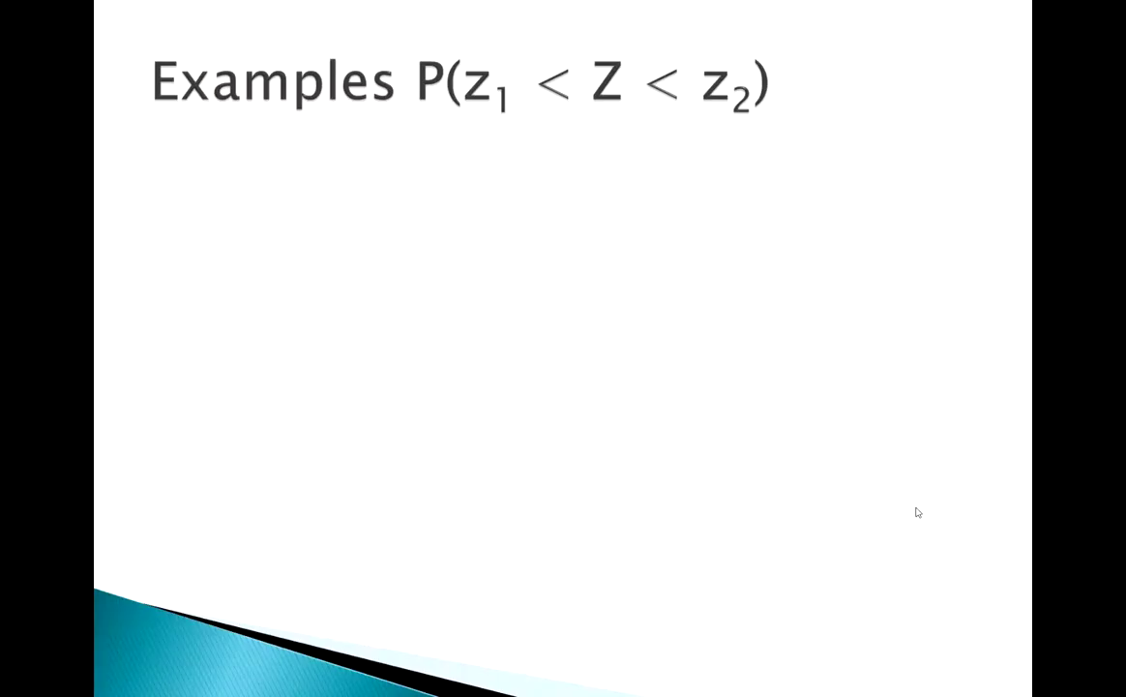
key(Right)
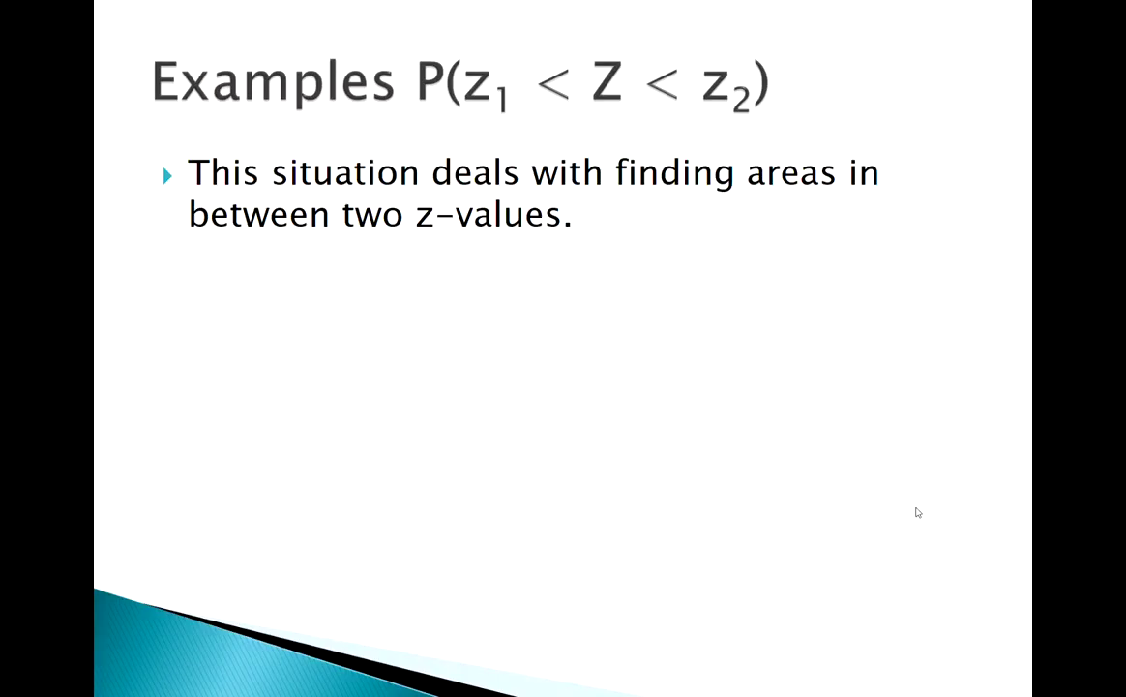
key(Right)
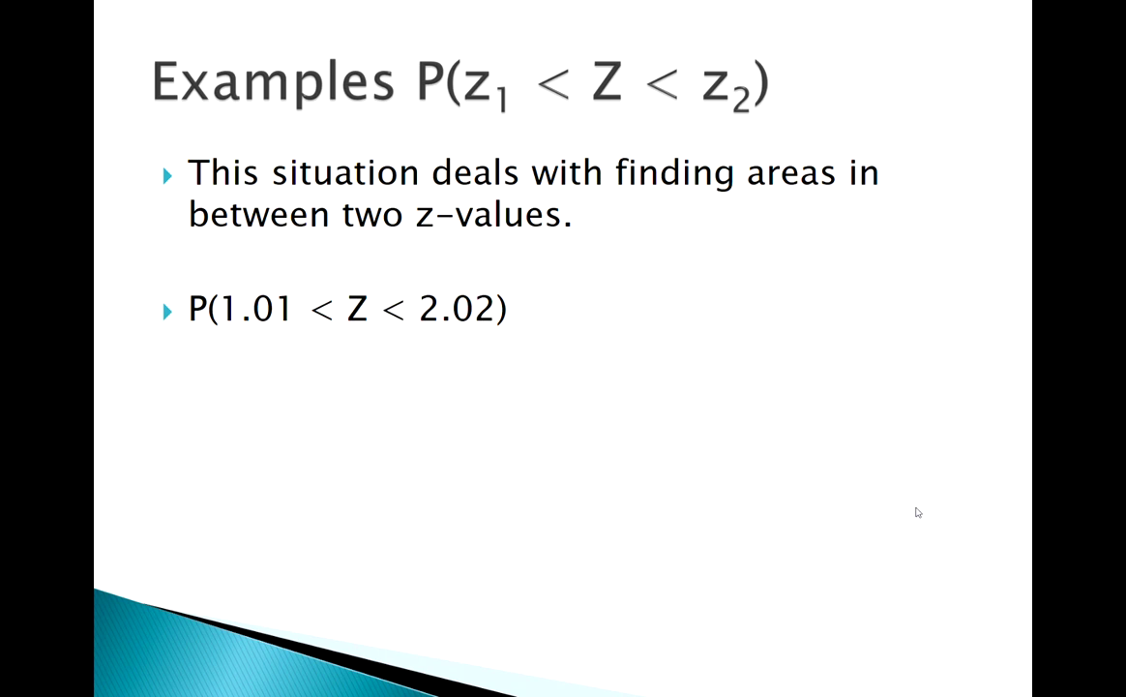